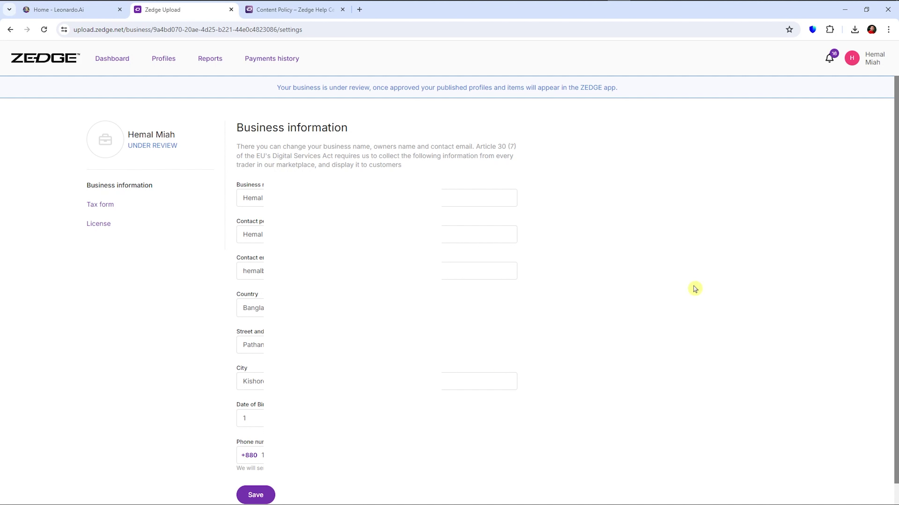
# - Open the designer profile's wallpaper list from the profiles page and view the account options
pyautogui.click(165, 59)
pyautogui.moveTo(148, 168)
pyautogui.click(136, 142)
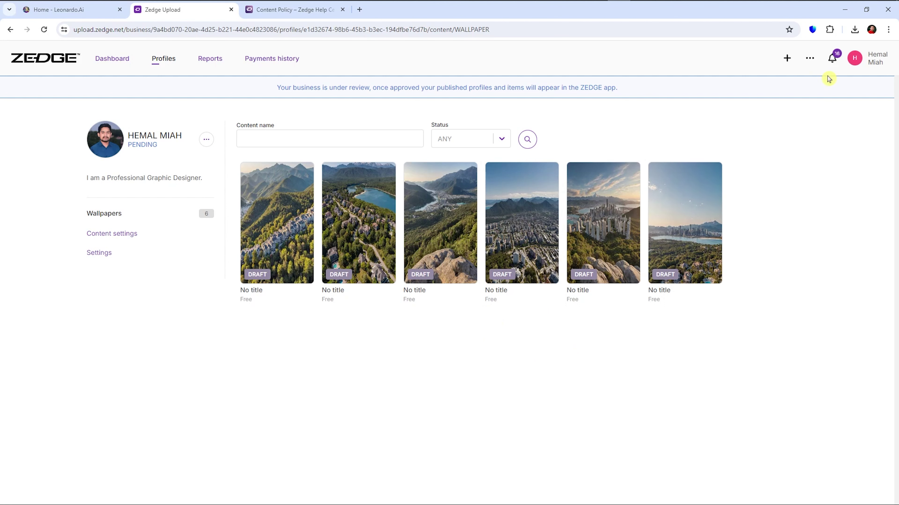
pyautogui.click(857, 61)
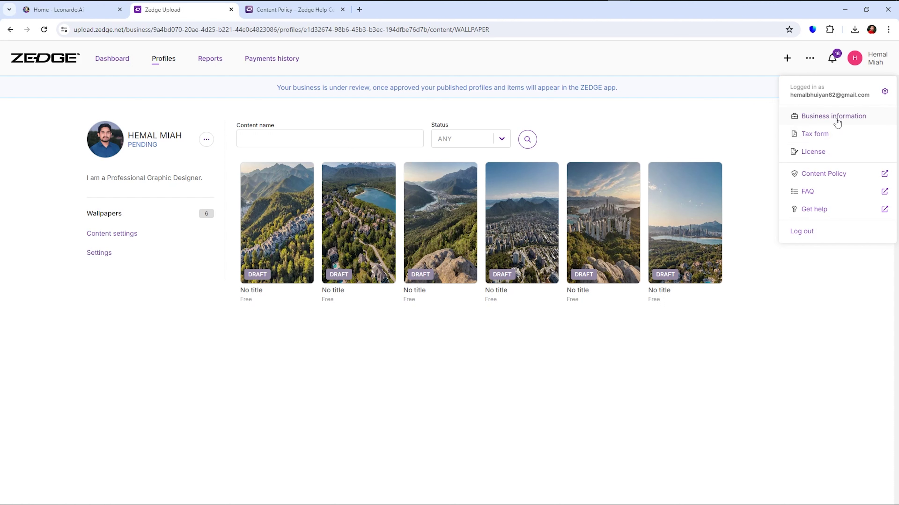
pyautogui.click(638, 133)
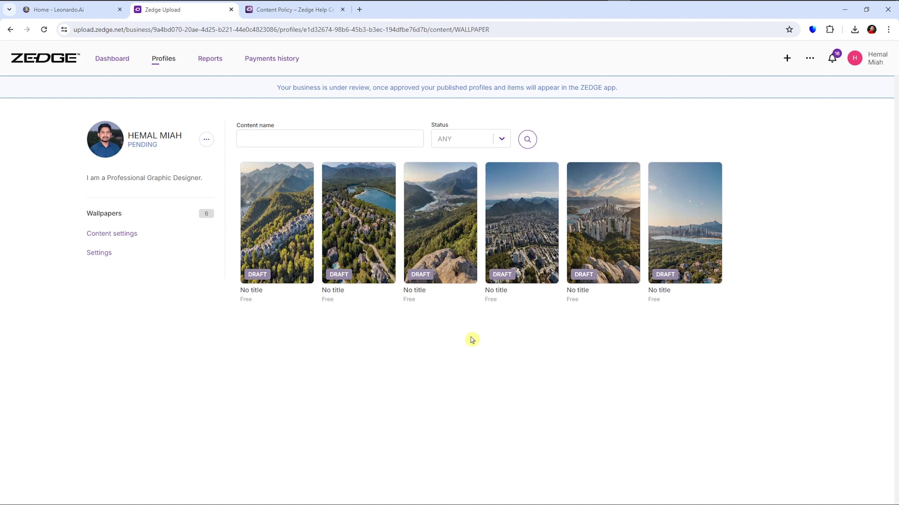
# - Open the account's Business information page and check where the tax form is offered
pyautogui.click(853, 59)
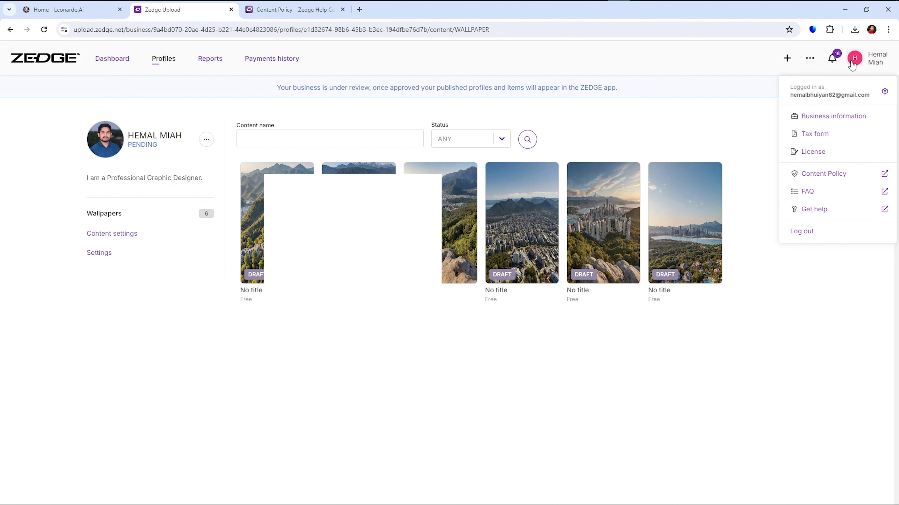
pyautogui.click(821, 119)
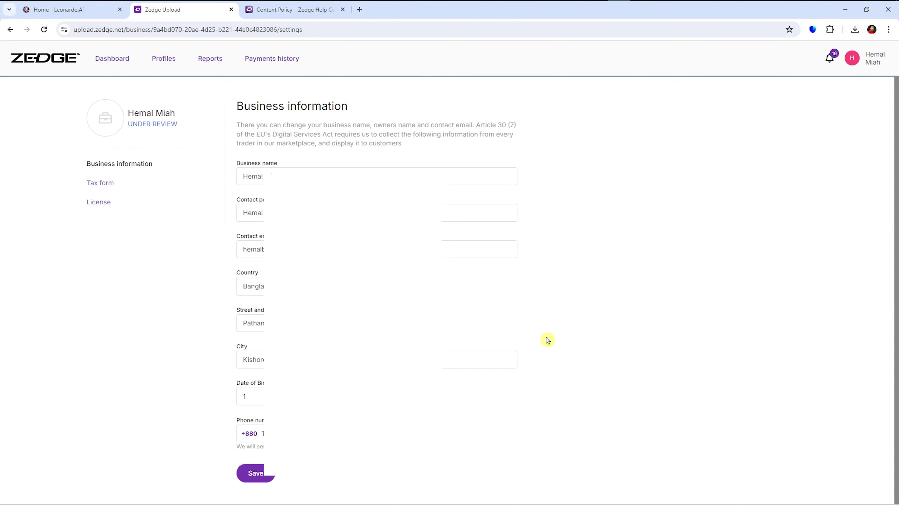
pyautogui.click(851, 60)
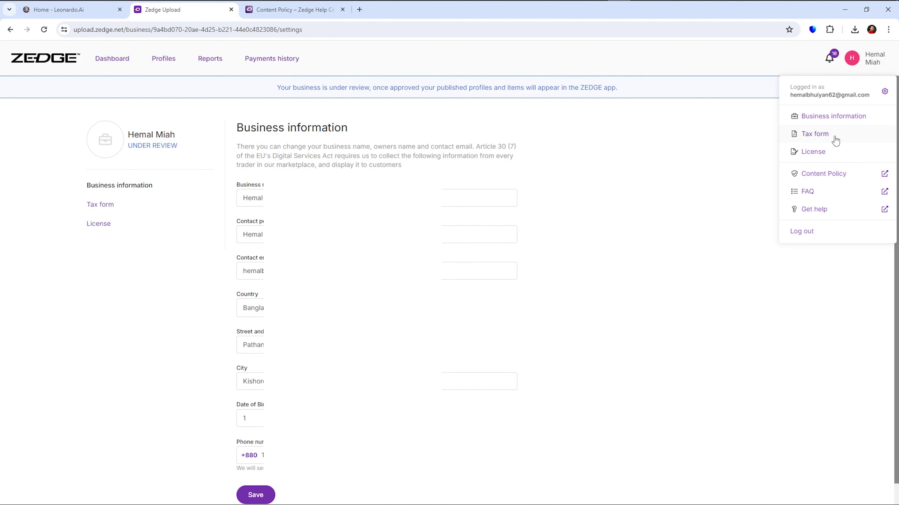
pyautogui.click(690, 139)
# - Return from the business settings to the profile's draft wallpapers and check the available account options
pyautogui.click(159, 63)
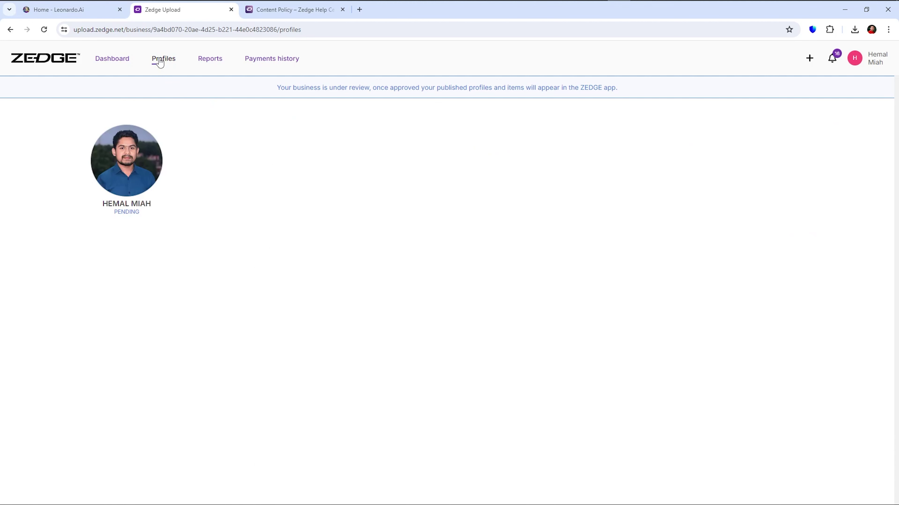
pyautogui.click(142, 134)
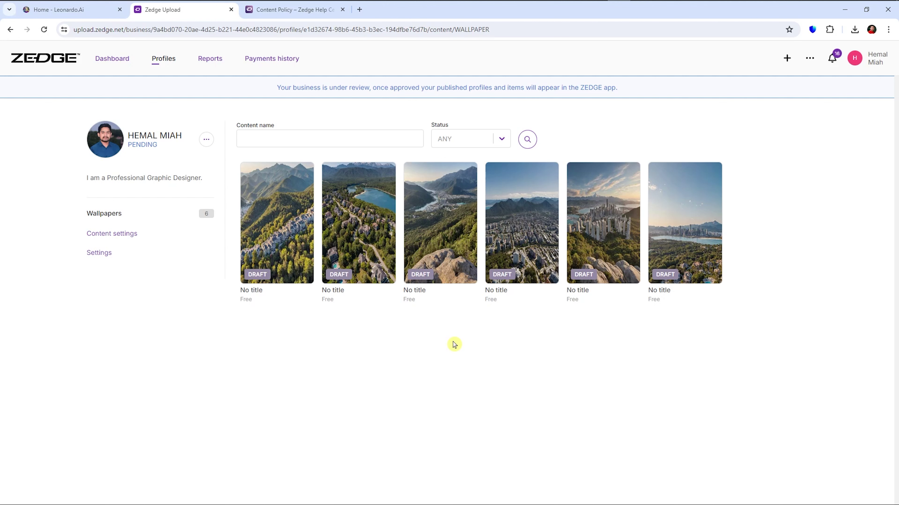
pyautogui.click(854, 58)
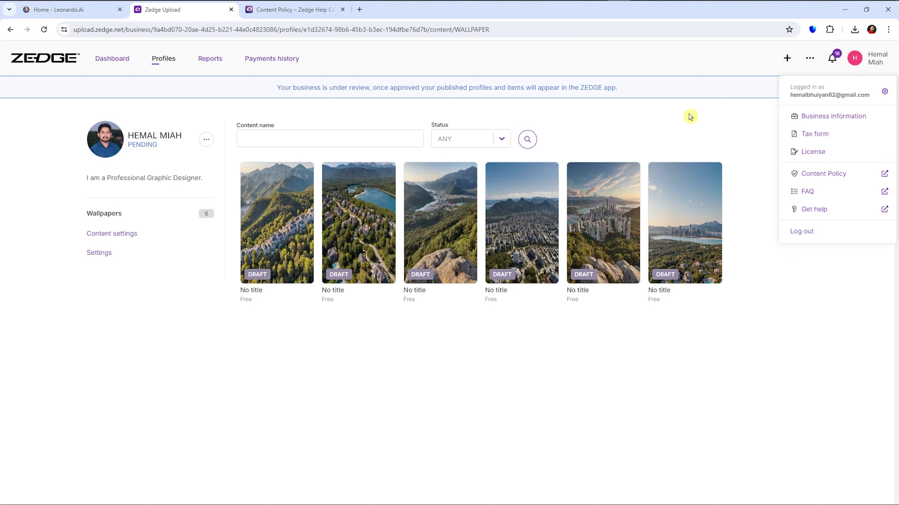
pyautogui.click(656, 119)
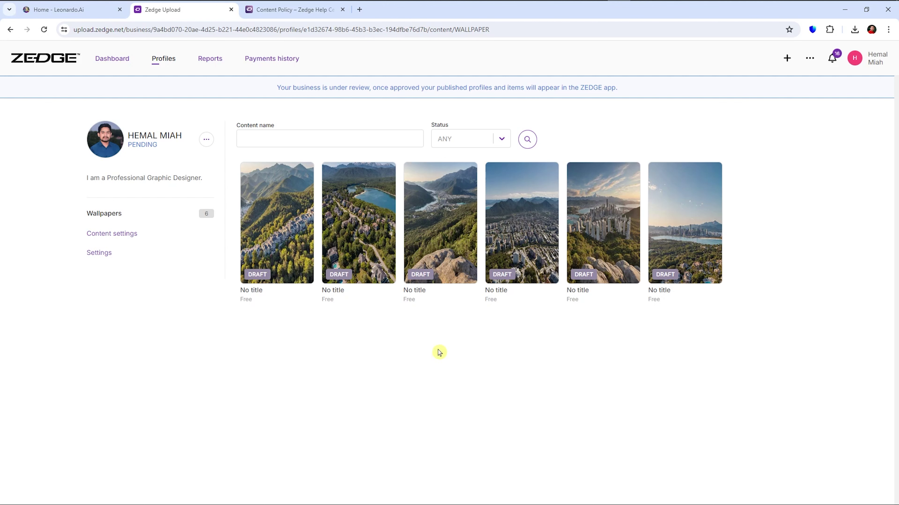
# - Review the details and price options of the first draft wallpaper and return to the wallpaper list
pyautogui.click(277, 190)
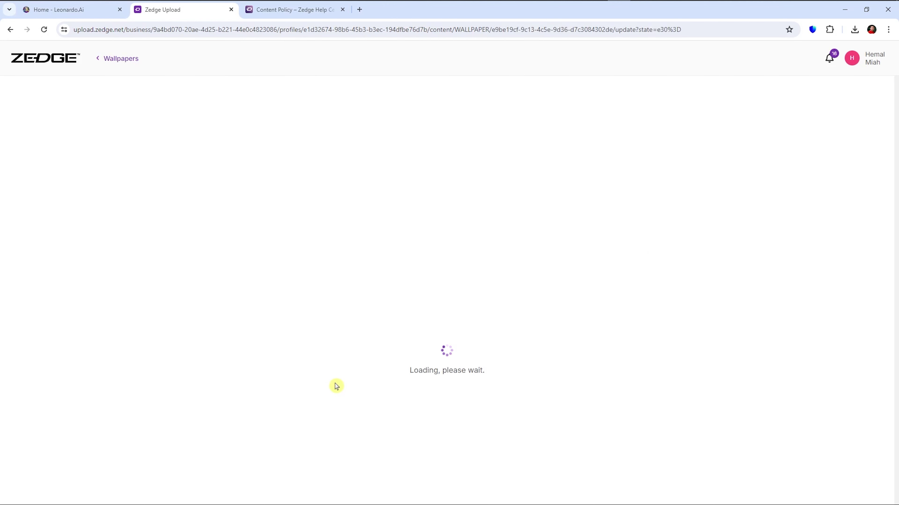
pyautogui.scroll(-1, 336, 386)
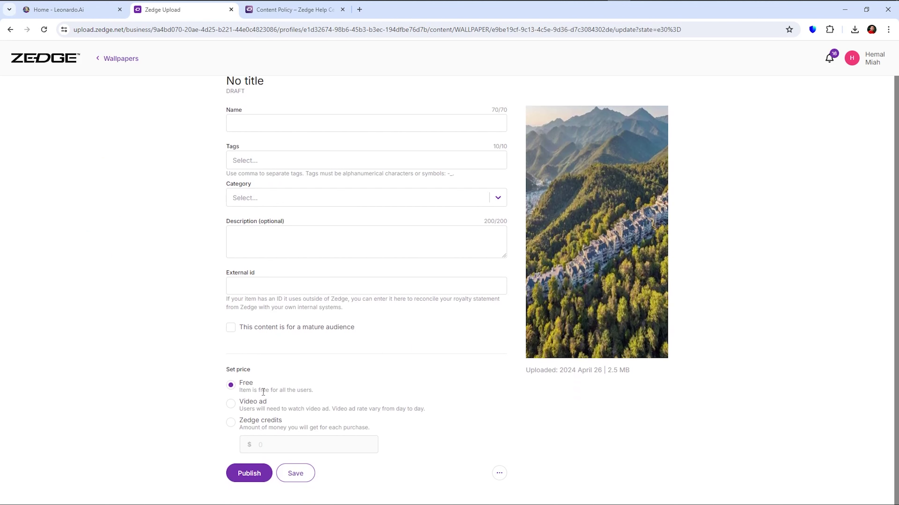
pyautogui.click(10, 29)
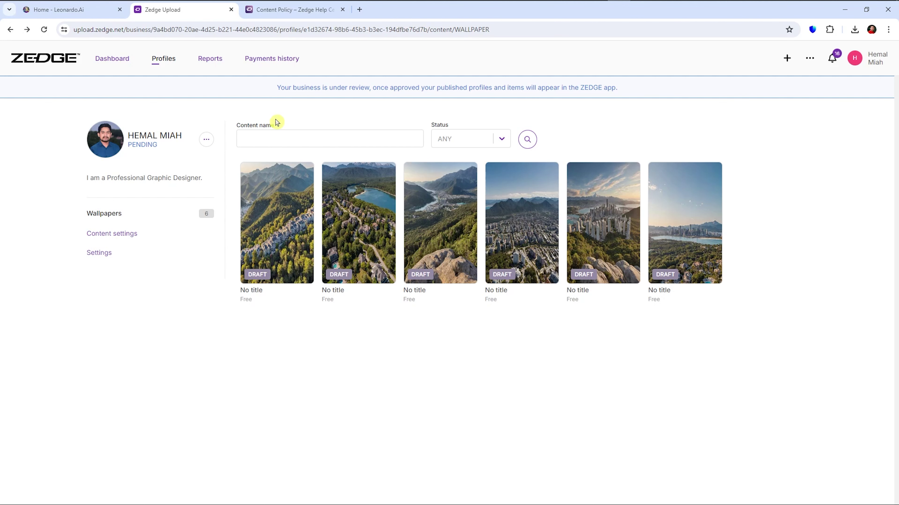
pyautogui.click(288, 190)
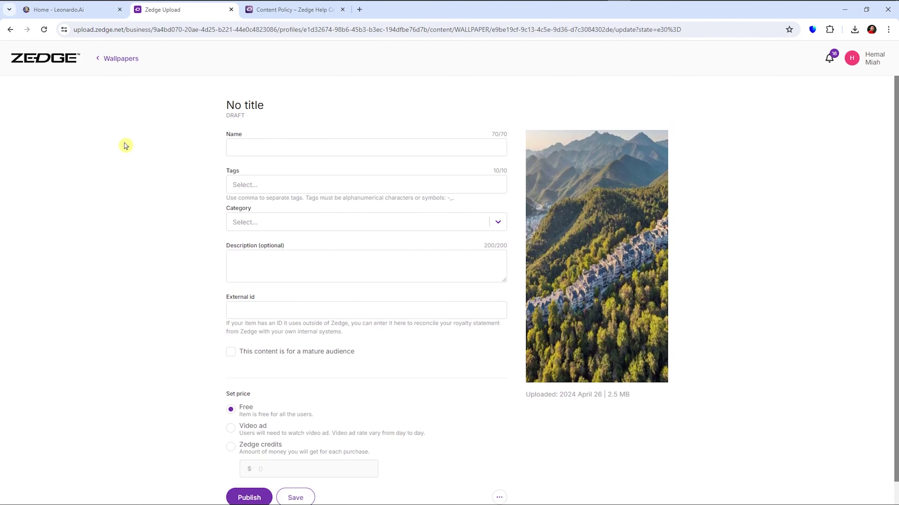
pyautogui.click(10, 30)
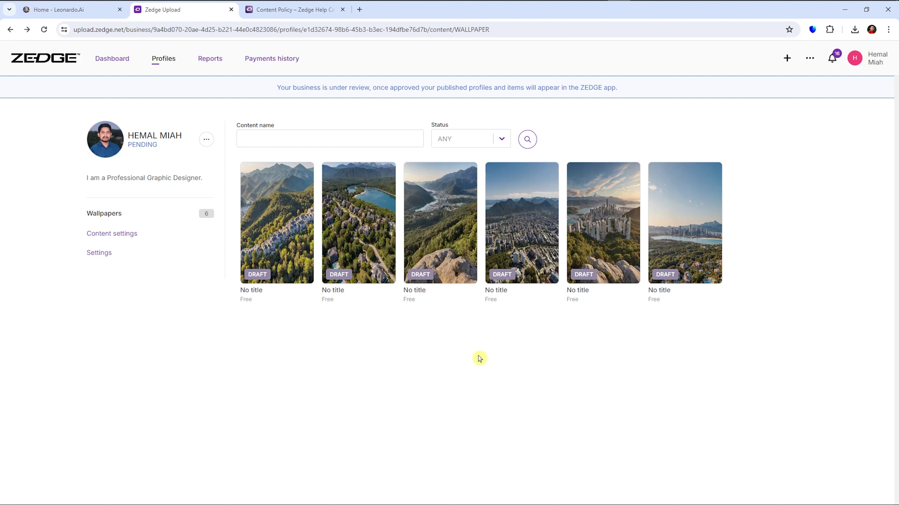
pyautogui.click(855, 61)
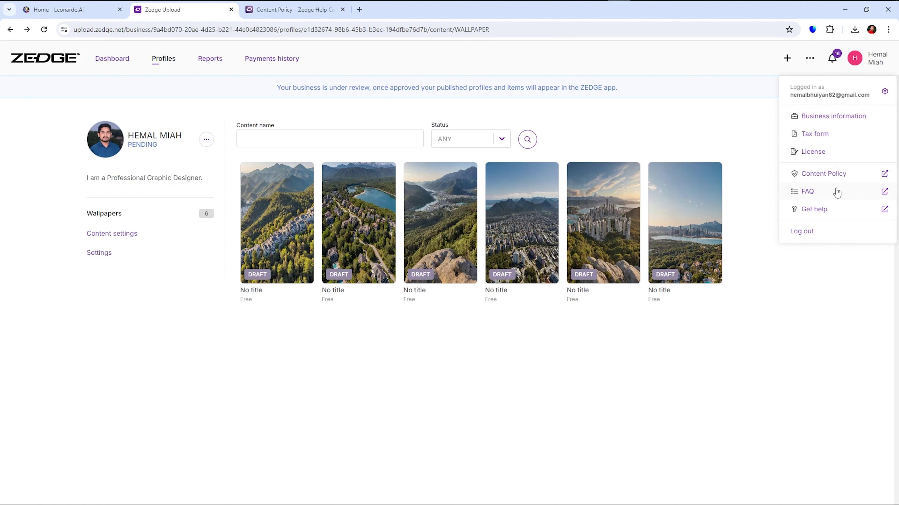
pyautogui.click(563, 356)
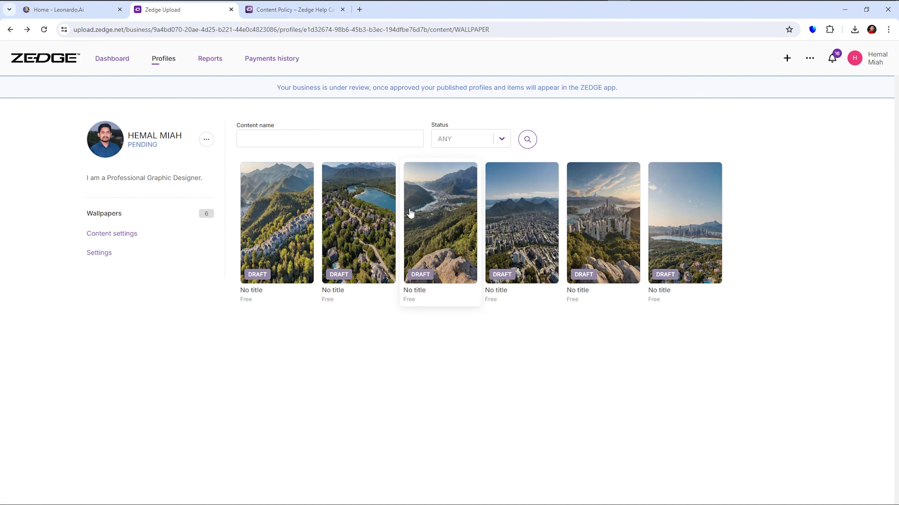
# - Read the Copyright section of Zedge's Content Policy article, highlighting its paragraphs on content ownership
pyautogui.click(287, 9)
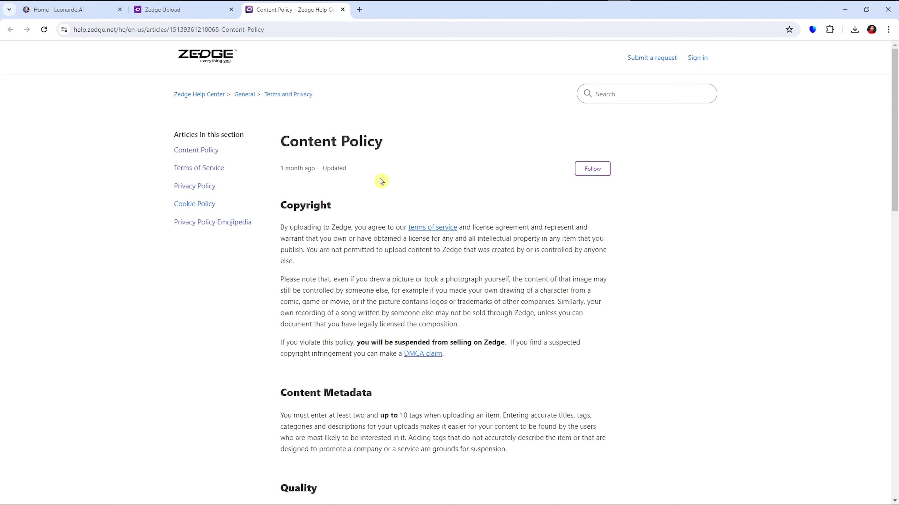
pyautogui.scroll(-1, 382, 182)
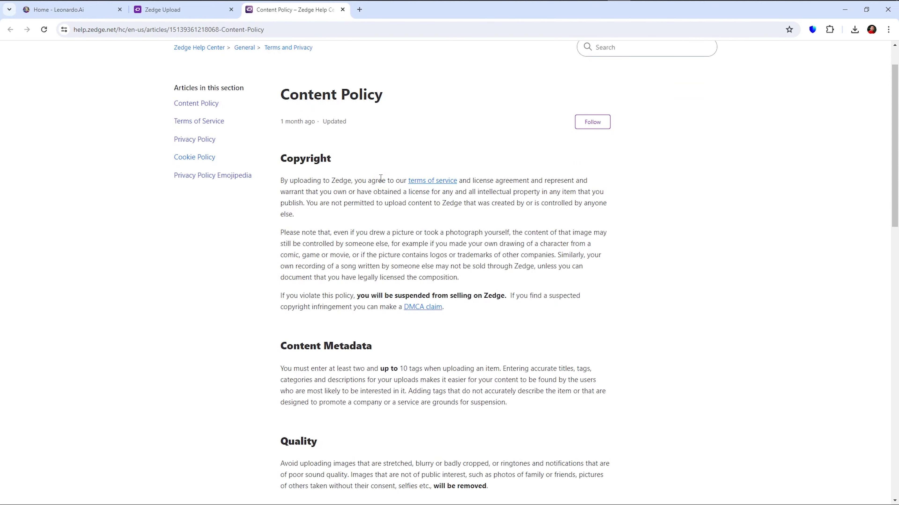
pyautogui.moveTo(281, 93); pyautogui.dragTo(458, 369)
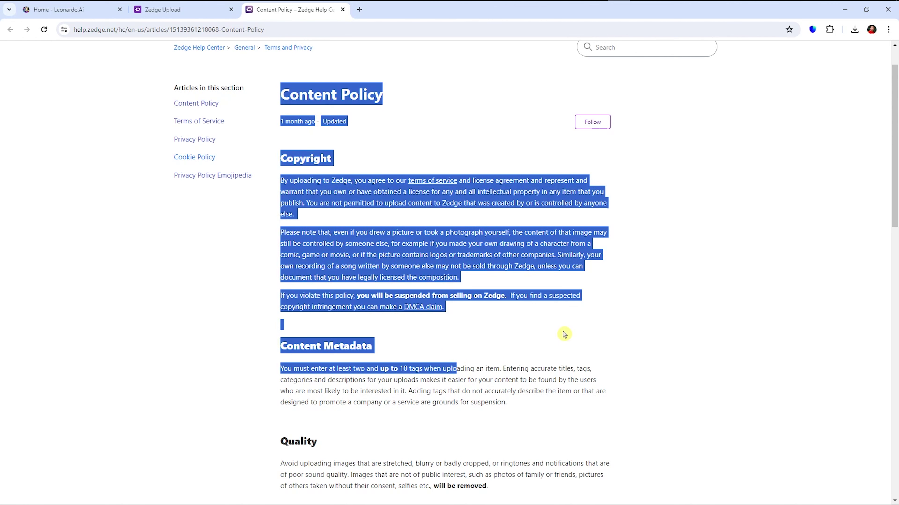
pyautogui.click(386, 139)
pyautogui.moveTo(277, 157); pyautogui.dragTo(362, 159)
pyautogui.moveTo(284, 180); pyautogui.dragTo(489, 320)
pyautogui.click(488, 320)
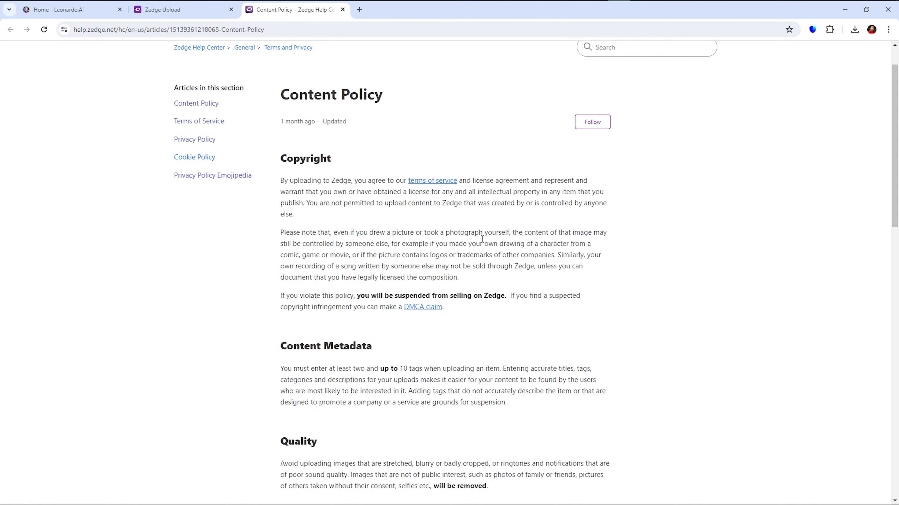
pyautogui.keyDown('shift'); pyautogui.click(494, 276); pyautogui.keyUp('shift')
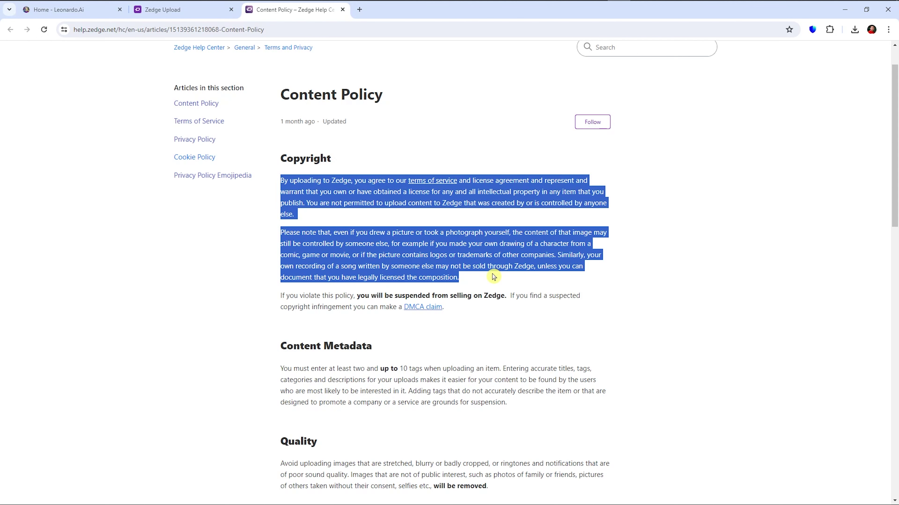
pyautogui.click(446, 211)
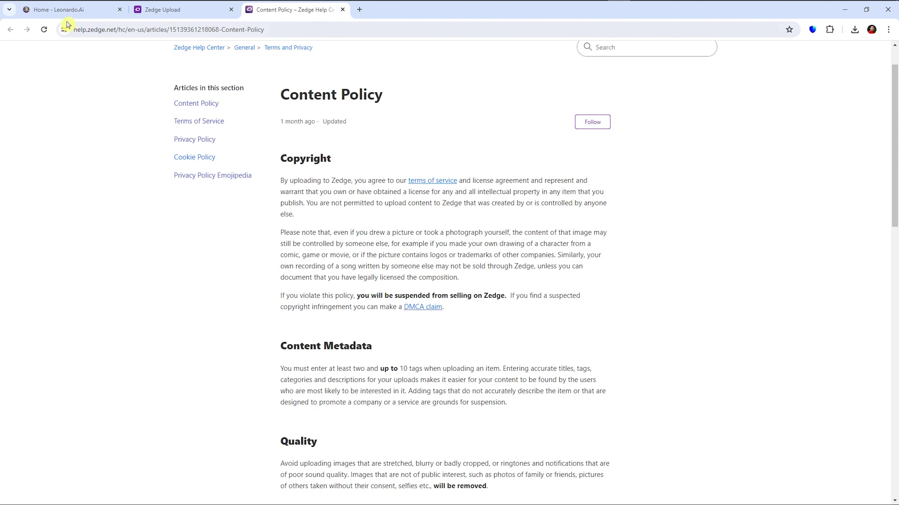
# - Switch to Leonardo.Ai, open its Image Generation tool and examine the prompt field and generation history
pyautogui.click(60, 14)
pyautogui.moveTo(529, 322)
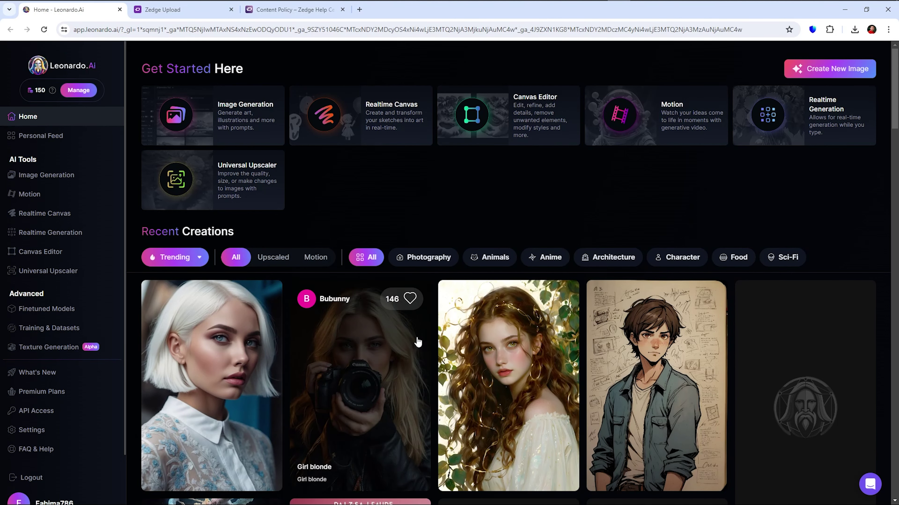
pyautogui.click(49, 179)
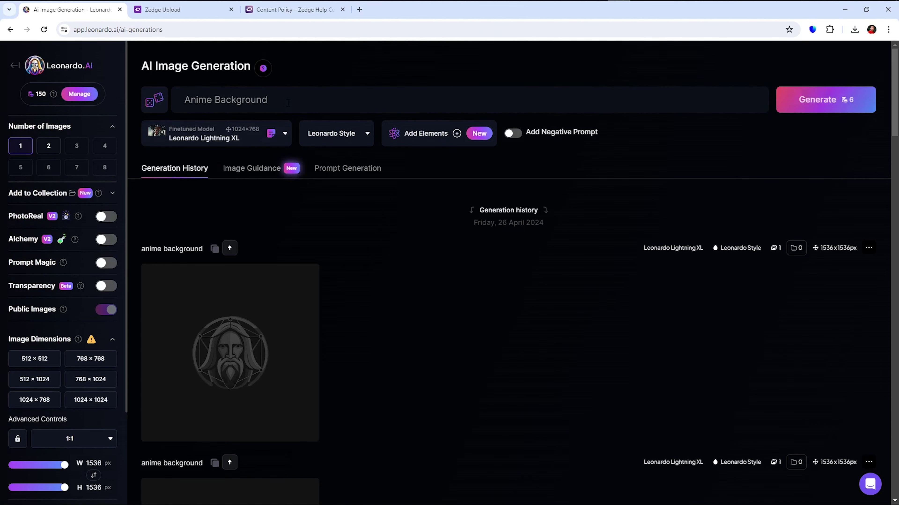
pyautogui.tripleClick(288, 103)
pyautogui.click(288, 103)
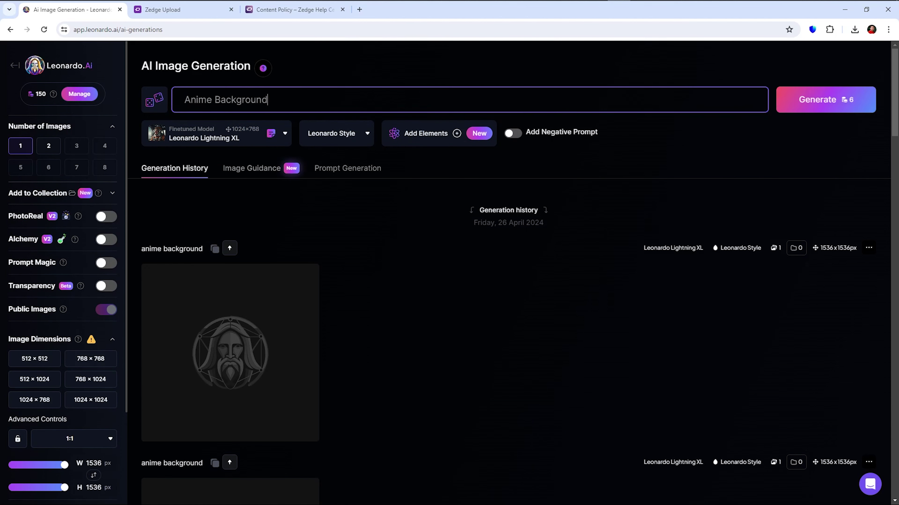
pyautogui.scroll(-6, 392, 344)
pyautogui.scroll(4, 393, 343)
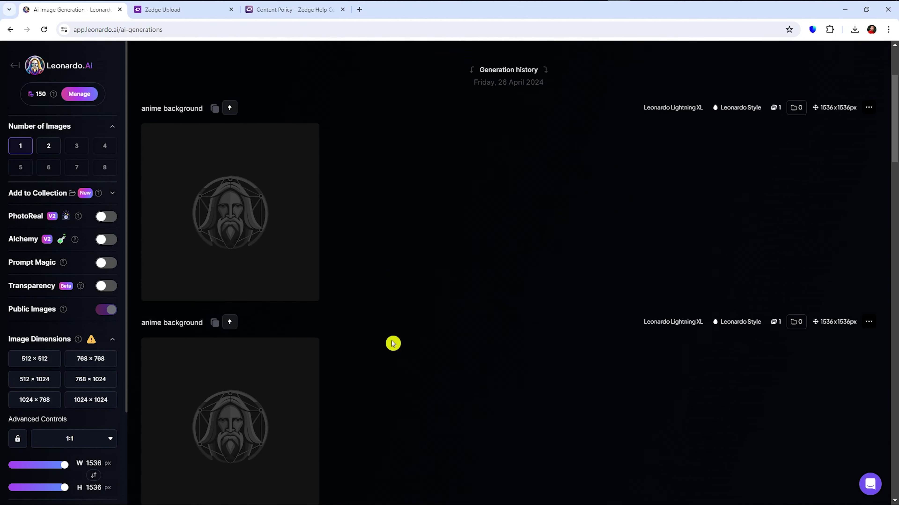
pyautogui.scroll(3, 392, 343)
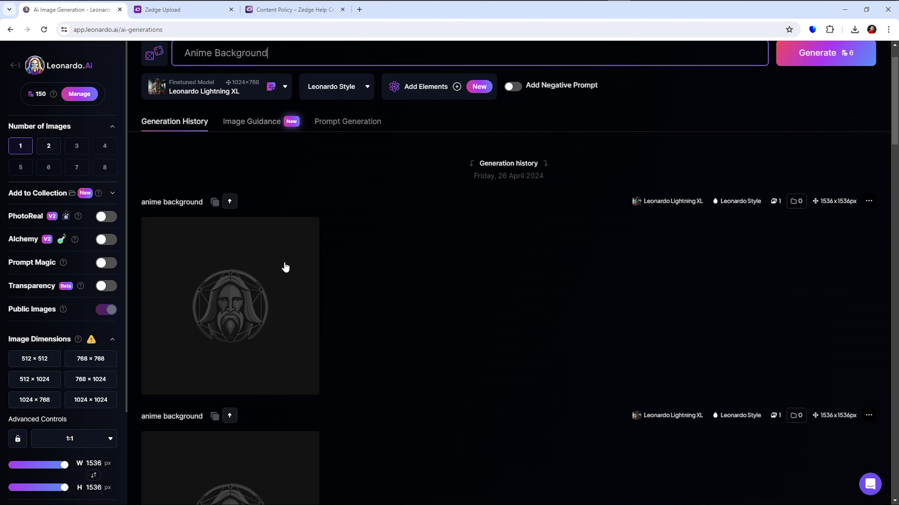
# - Return to the Leonardo.Ai home page and browse the trending Recent Creations gallery for wallpaper ideas
pyautogui.click(9, 31)
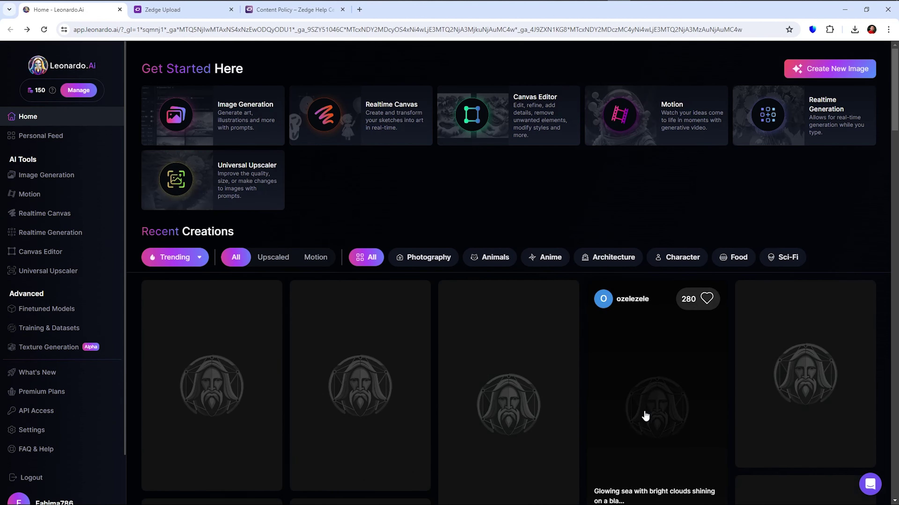
pyautogui.scroll(-5, 645, 417)
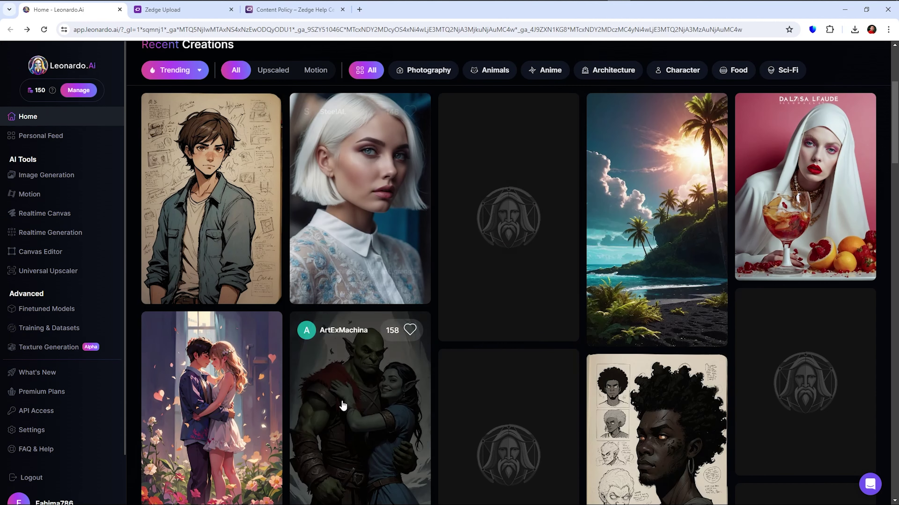
pyautogui.scroll(-4, 366, 408)
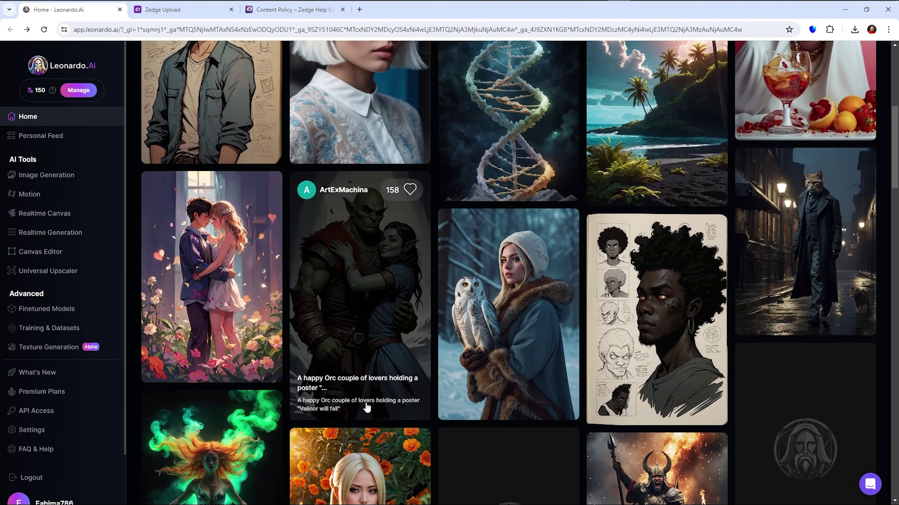
pyautogui.scroll(-3, 366, 408)
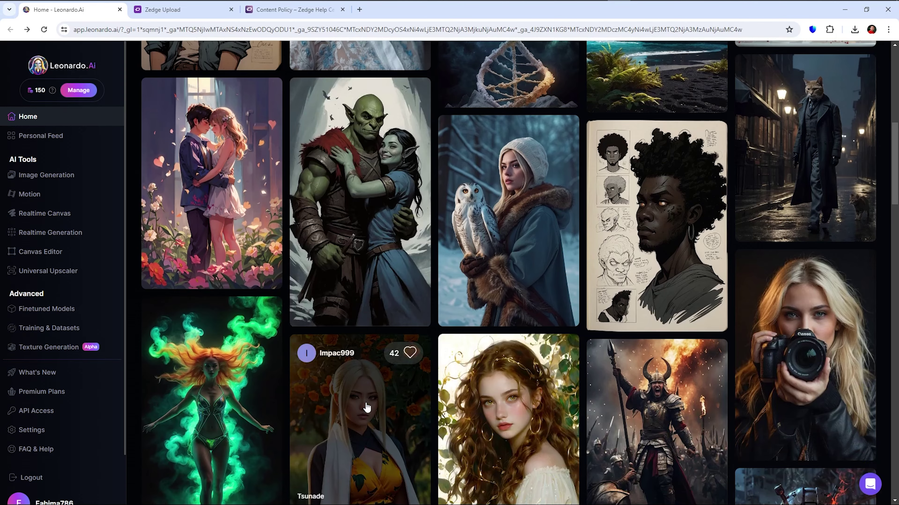
pyautogui.scroll(-4, 367, 408)
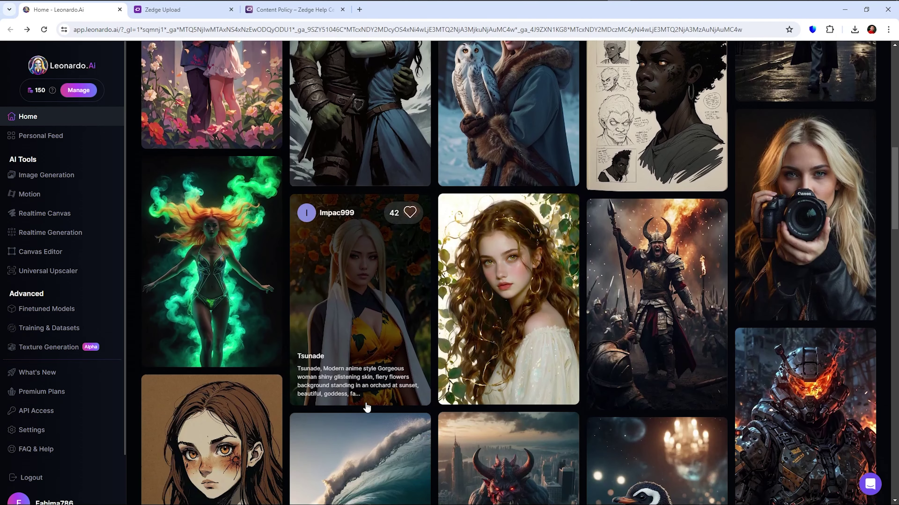
pyautogui.scroll(-5, 367, 408)
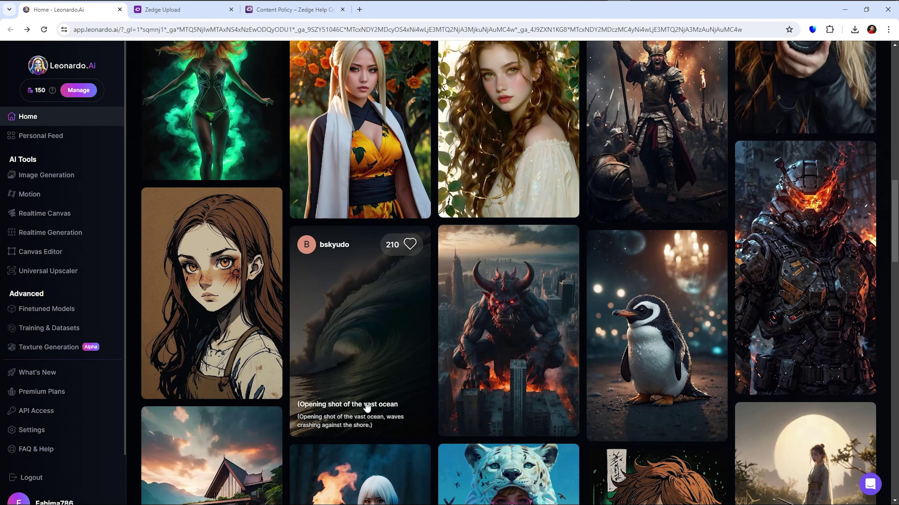
pyautogui.scroll(-6, 367, 407)
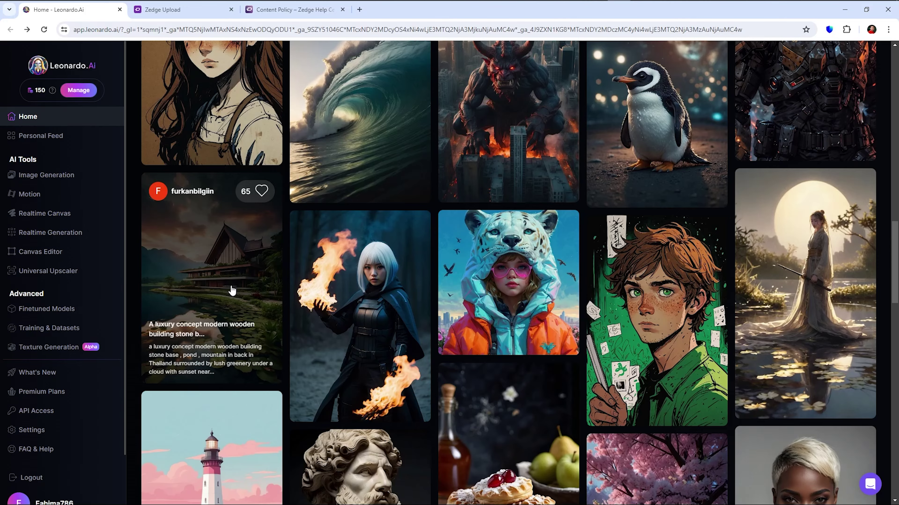
# - Examine the subjects and art styles of the images in the Recent Creations gallery, ending at its category filters
pyautogui.scroll(4, 231, 290)
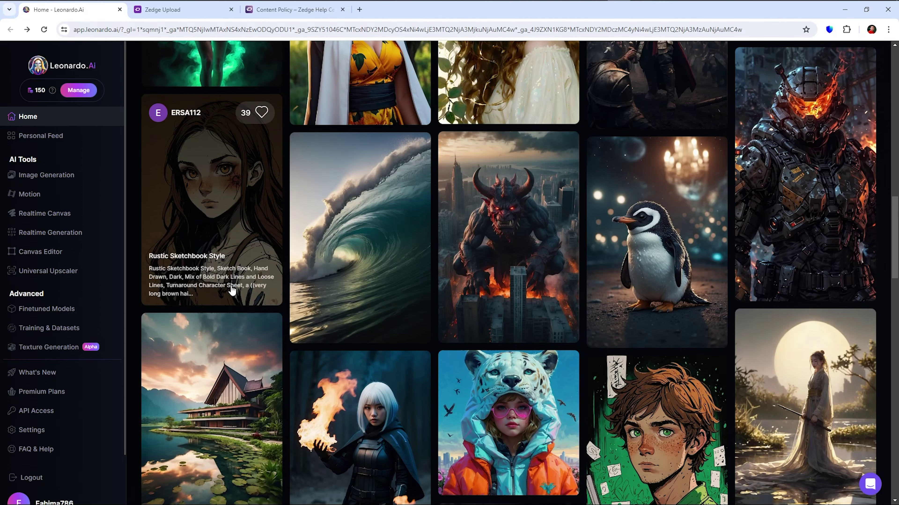
pyautogui.scroll(3, 232, 290)
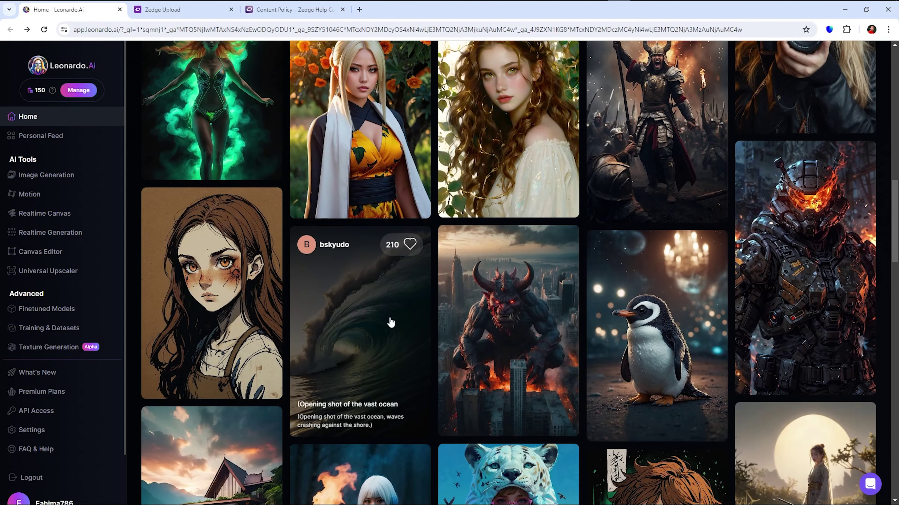
pyautogui.scroll(-1, 390, 323)
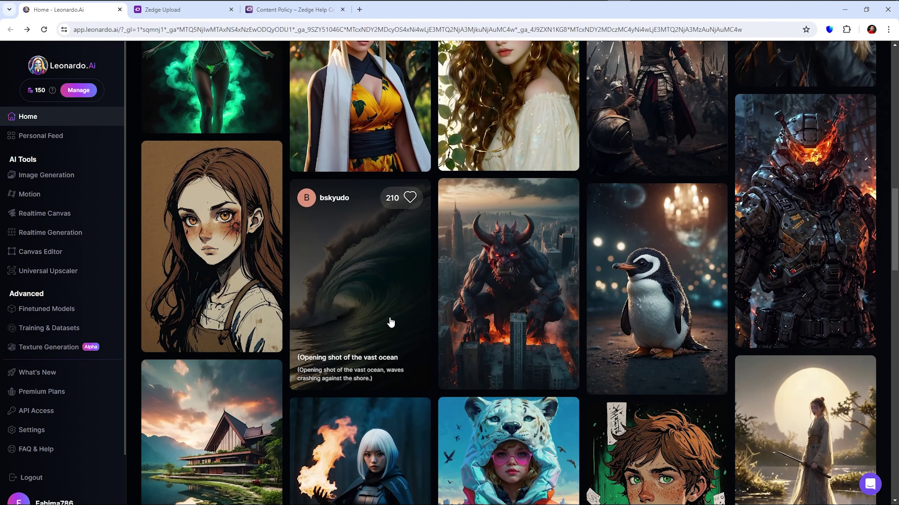
pyautogui.scroll(-5, 359, 266)
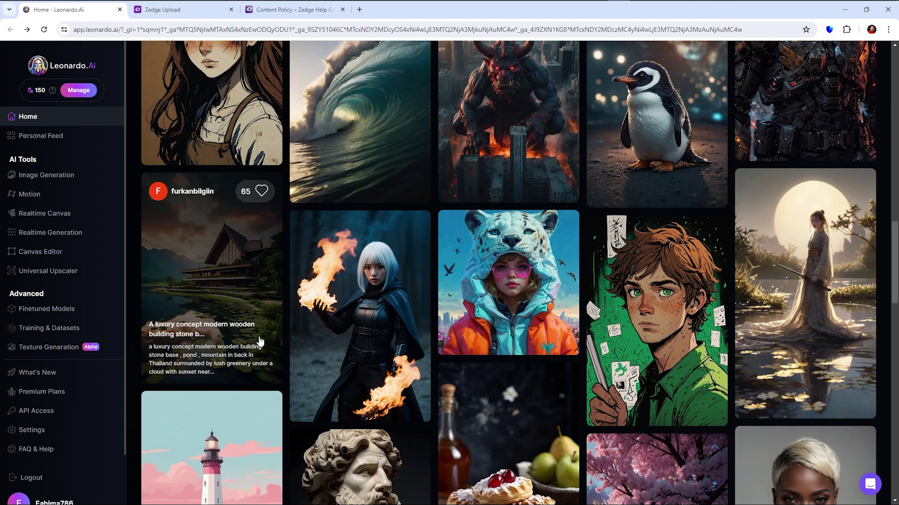
pyautogui.scroll(5, 260, 342)
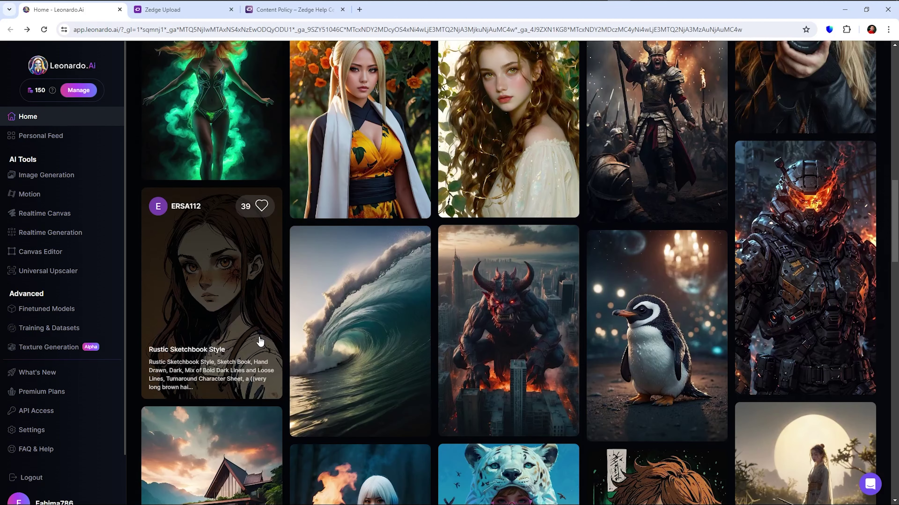
pyautogui.scroll(2, 260, 342)
pyautogui.scroll(5, 260, 342)
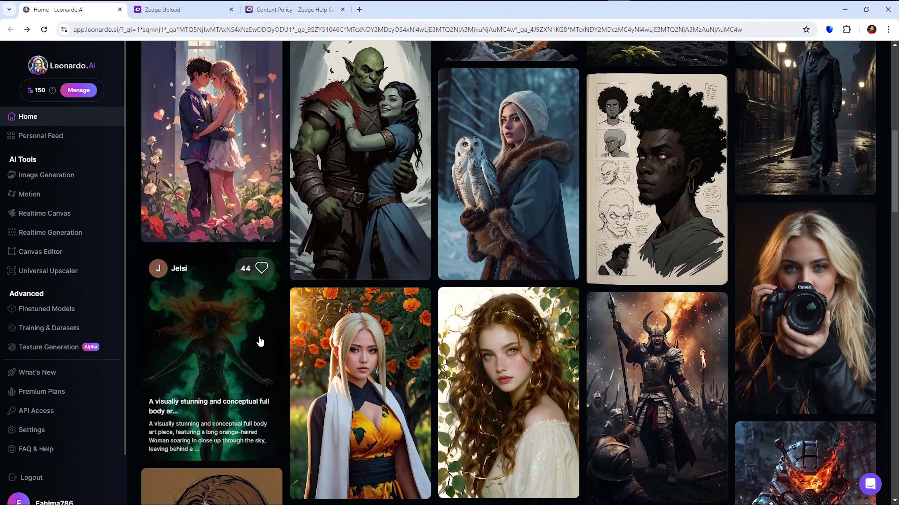
pyautogui.scroll(2, 260, 341)
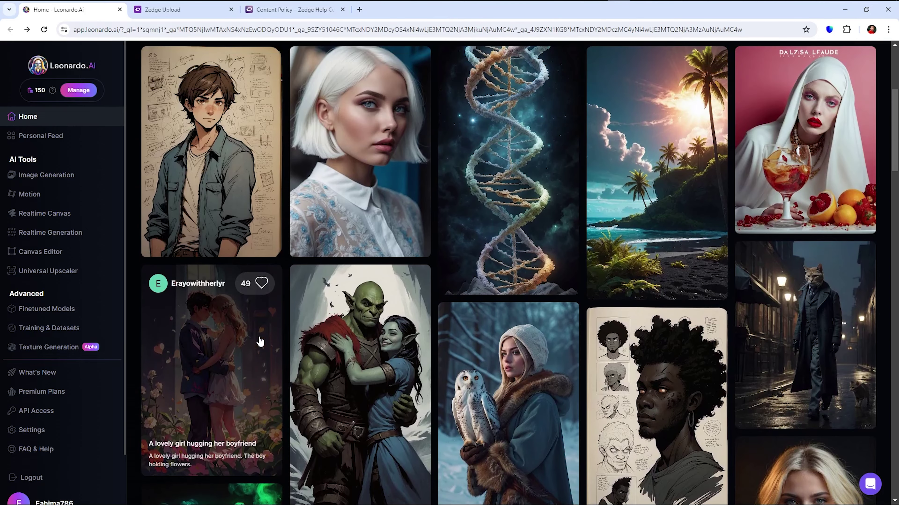
pyautogui.scroll(5, 260, 342)
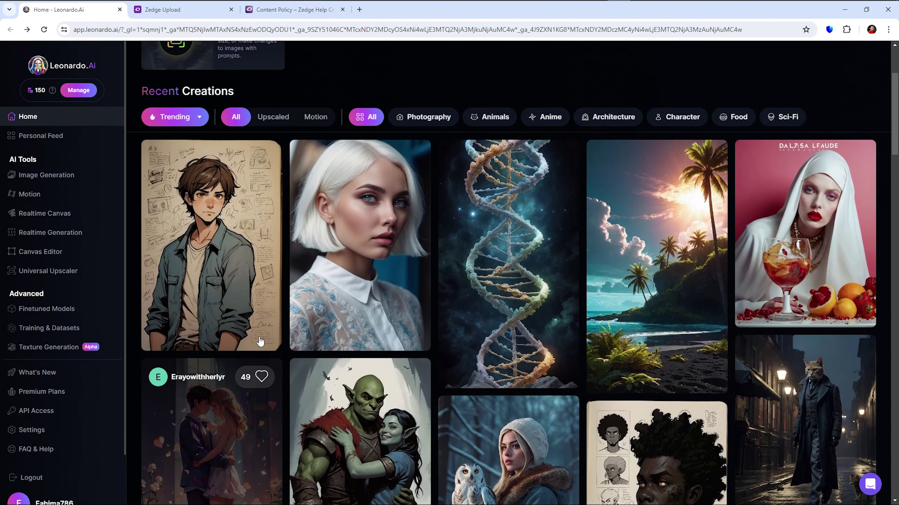
# - Switch to Zedge's Content Policy article and read its Copyright section, highlighting the paragraphs on ownership and suspension
pyautogui.click(291, 9)
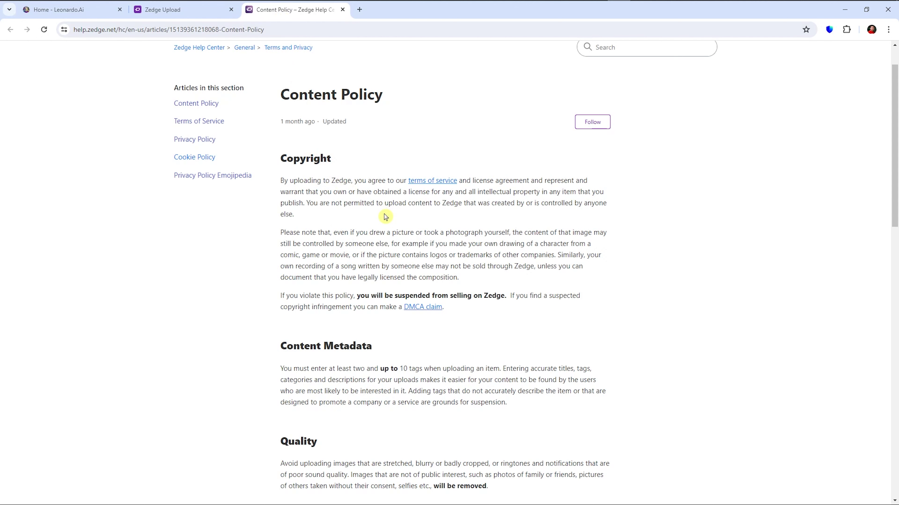
pyautogui.scroll(-1, 385, 216)
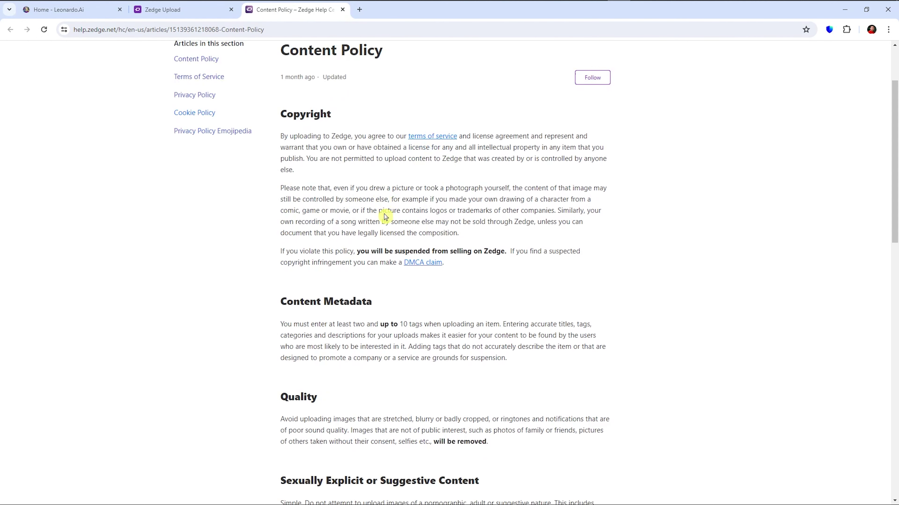
pyautogui.moveTo(284, 133); pyautogui.dragTo(469, 284)
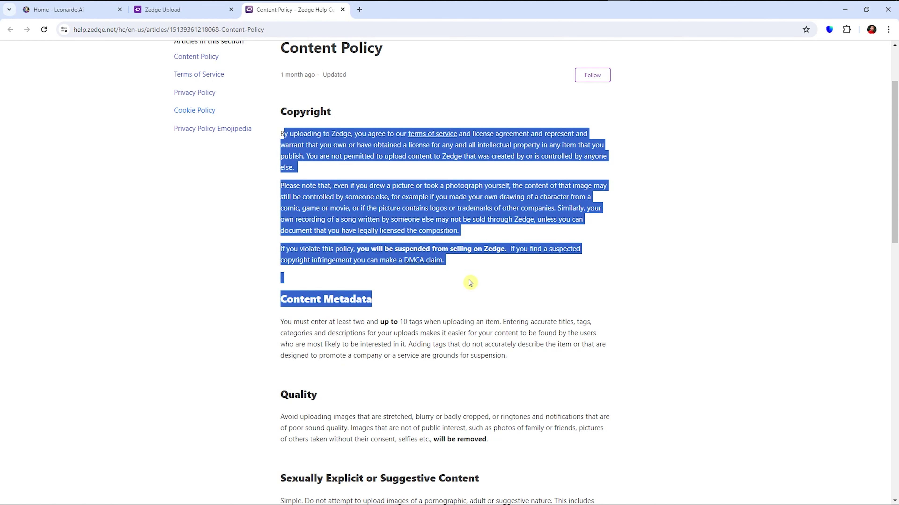
pyautogui.click(469, 279)
pyautogui.scroll(-2, 470, 278)
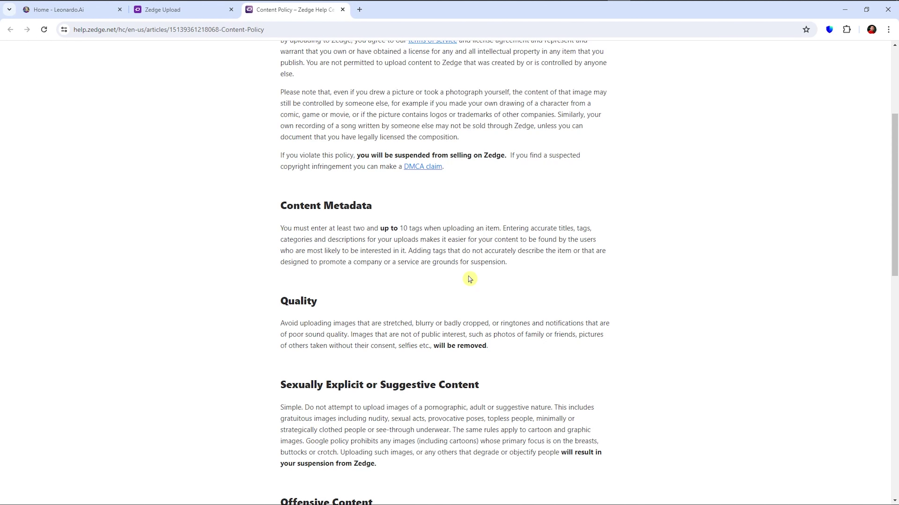
pyautogui.scroll(-1, 469, 279)
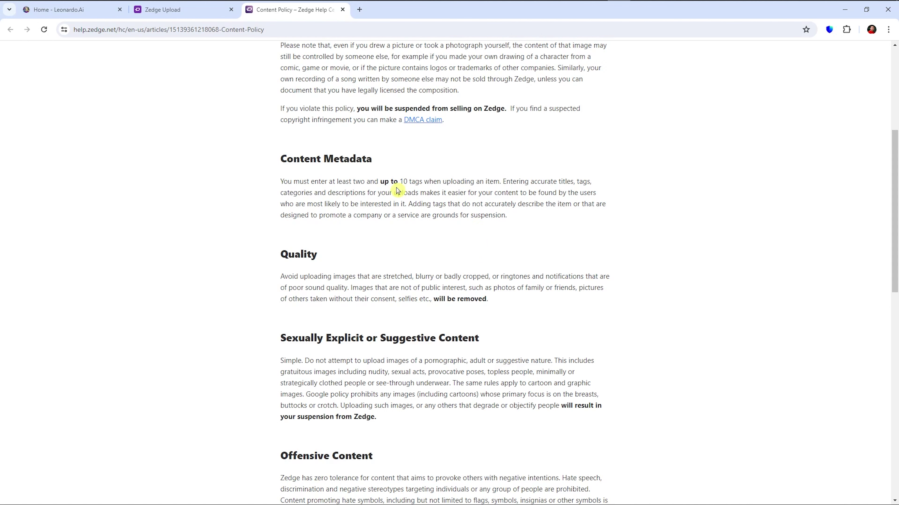
# - Read the Content Metadata and Quality sections of the article, highlighting the paragraph on tags, titles and descriptions
pyautogui.moveTo(281, 181); pyautogui.dragTo(505, 228)
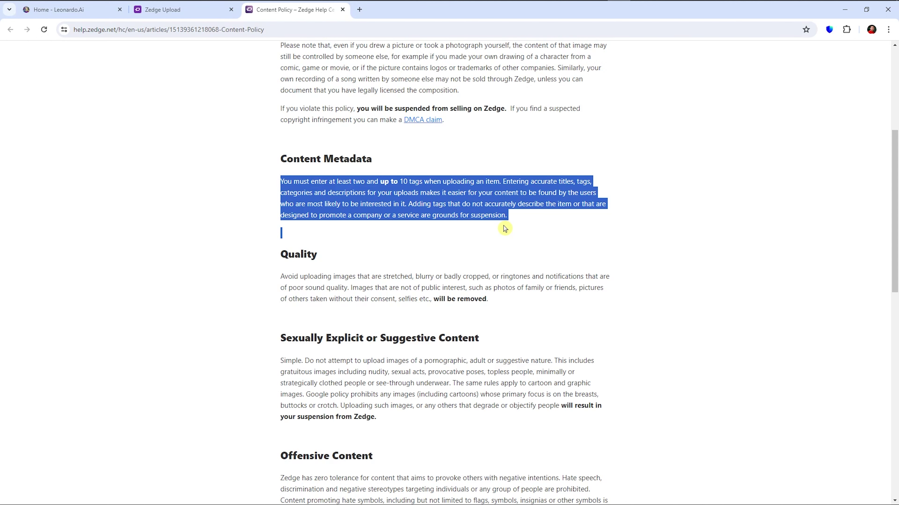
pyautogui.scroll(-1, 504, 229)
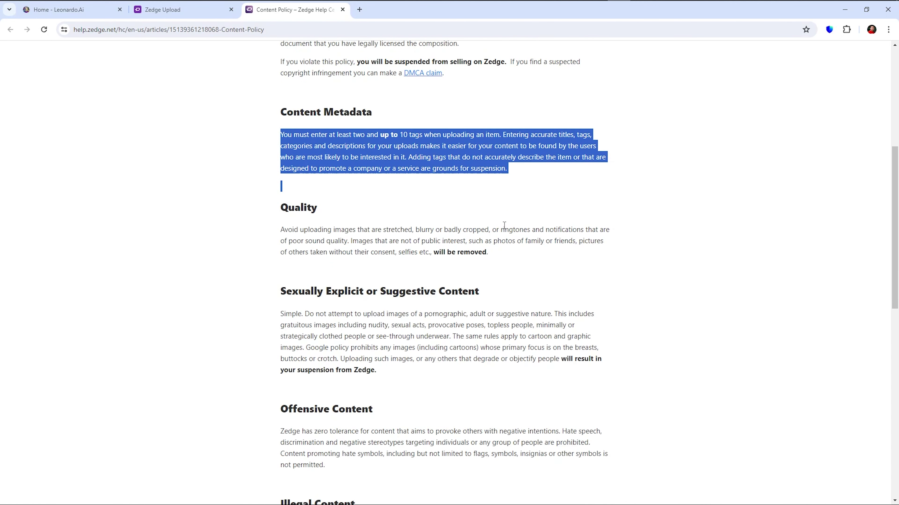
pyautogui.scroll(-1, 503, 225)
pyautogui.moveTo(262, 248); pyautogui.dragTo(553, 249)
pyautogui.click(554, 248)
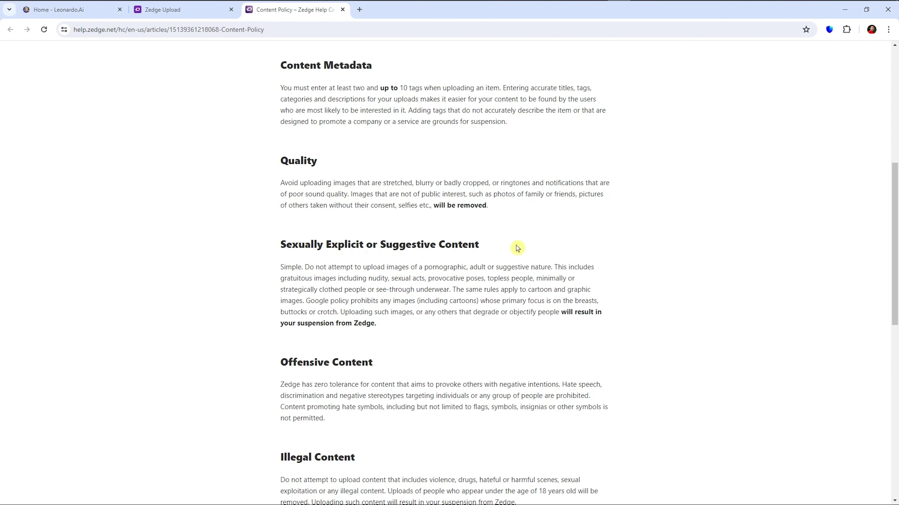
# - Read the policy's sections on Sexually Explicit or Suggestive Content, Offensive Content and Illegal Content
pyautogui.scroll(-2, 517, 248)
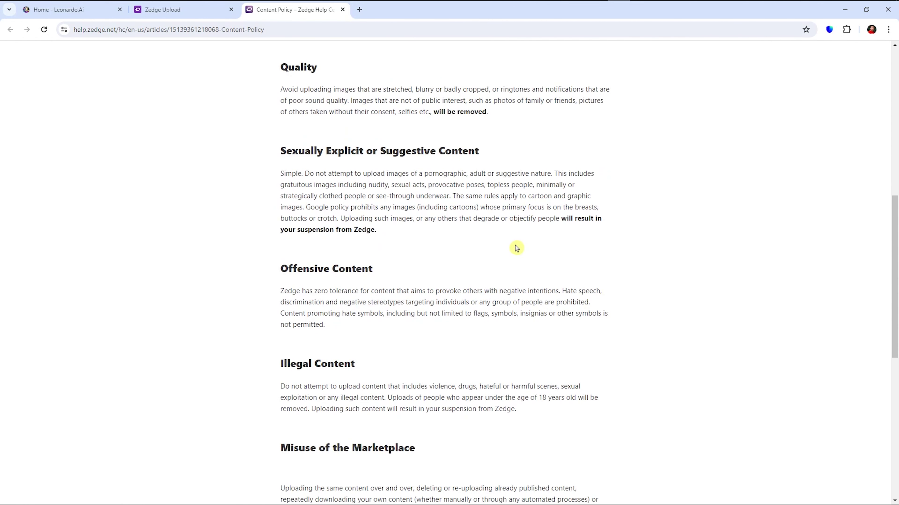
pyautogui.scroll(-1, 514, 245)
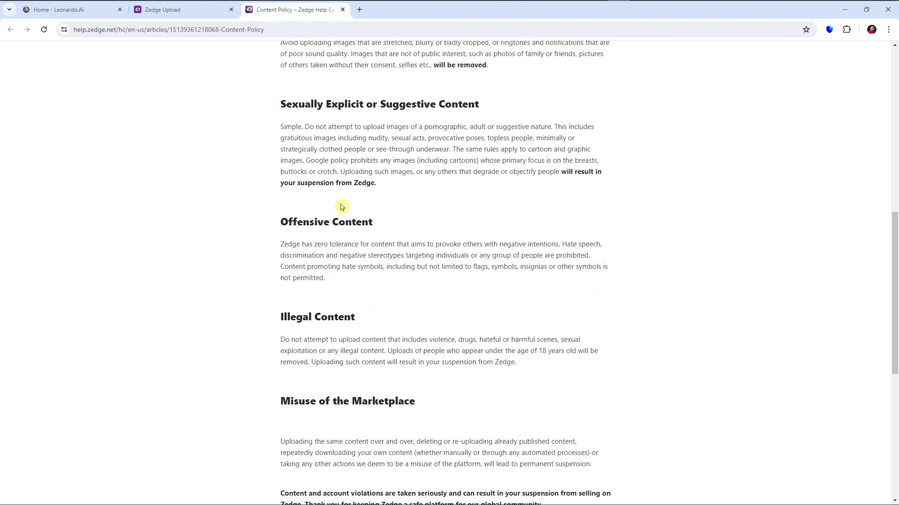
pyautogui.moveTo(281, 189); pyautogui.dragTo(377, 185)
pyautogui.click(493, 200)
pyautogui.scroll(-2, 502, 216)
pyautogui.moveTo(257, 220); pyautogui.dragTo(442, 225)
pyautogui.click(444, 224)
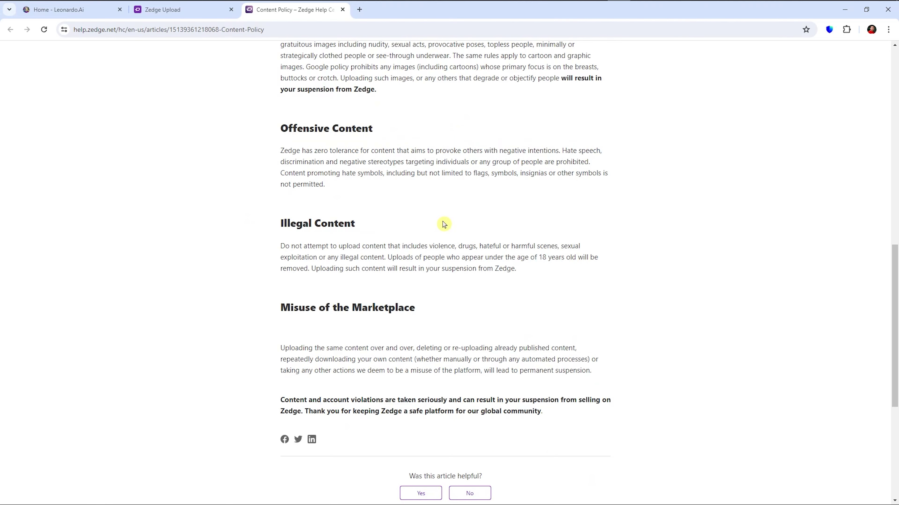
# - View the rest of the Content Policy article to its end and return to the Copyright section
pyautogui.scroll(-5, 440, 221)
pyautogui.moveTo(896, 372); pyautogui.dragTo(896, 103)
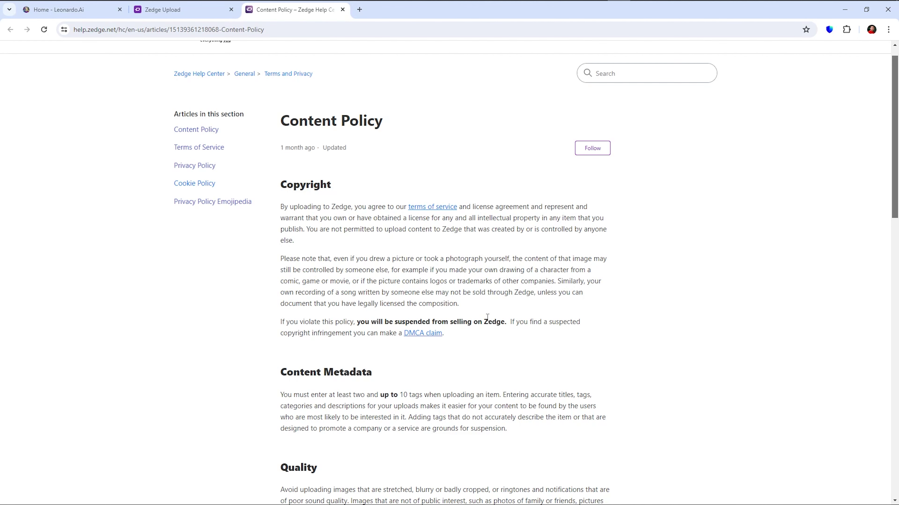
pyautogui.scroll(-1, 488, 317)
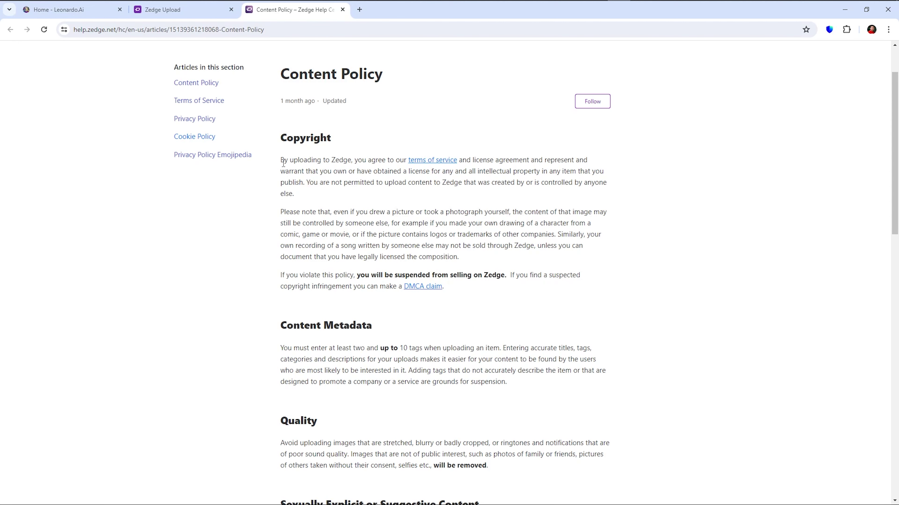
# - Check the draft wallpaper list on Zedge Upload, and return to the Recent Creations gallery on Leonardo.Ai
pyautogui.click(177, 16)
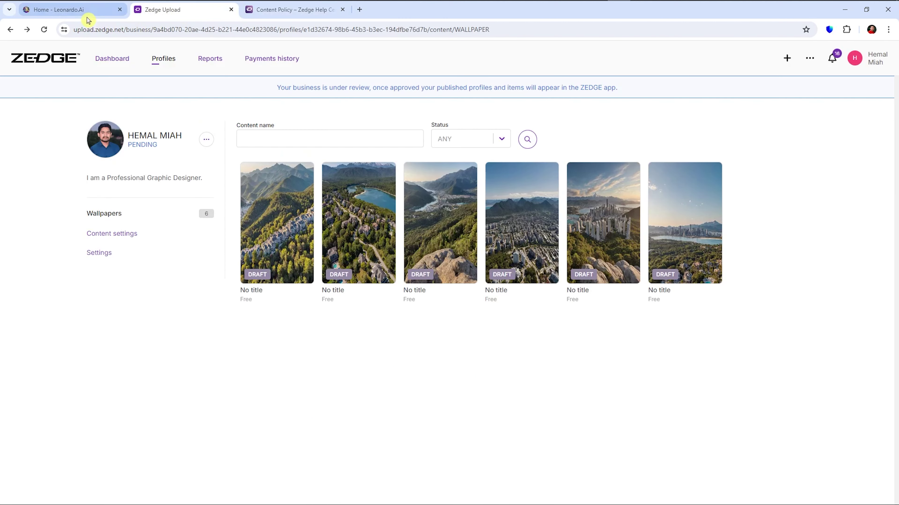
pyautogui.click(106, 11)
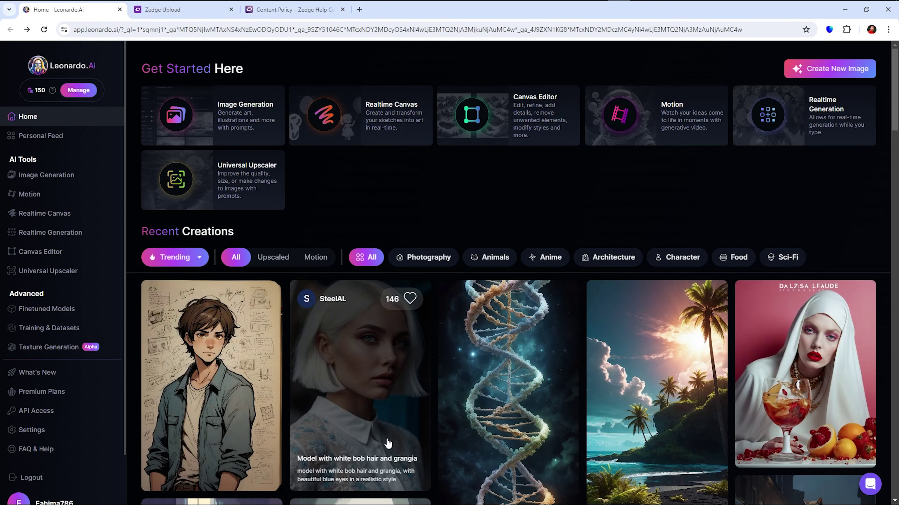
pyautogui.scroll(-4, 388, 443)
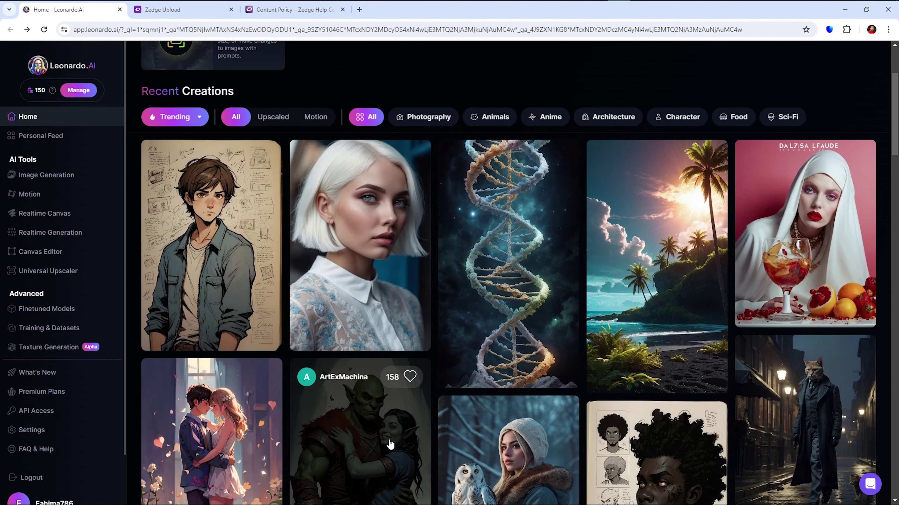
# - Switch to Zedge Upload, open the first draft wallpaper and review its name, tags, category, description and price fields
pyautogui.hotkey('ctrl', 'Tab')
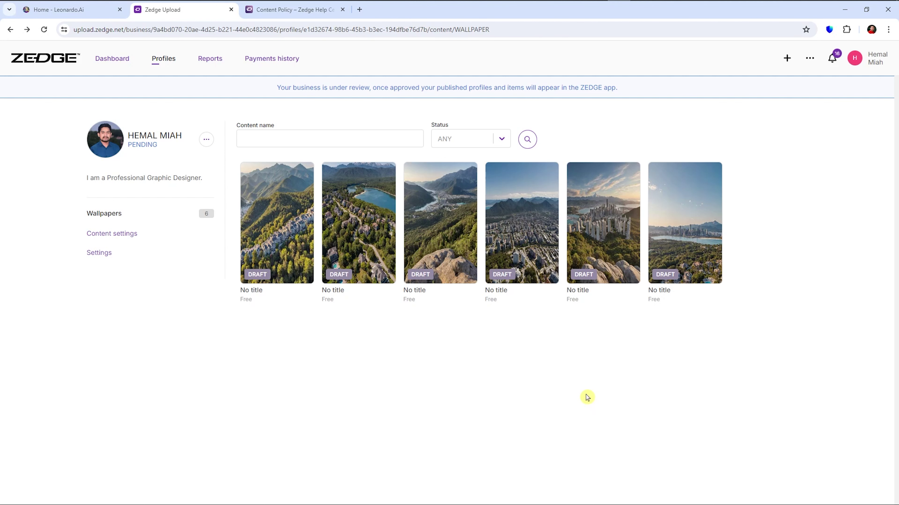
pyautogui.click(286, 216)
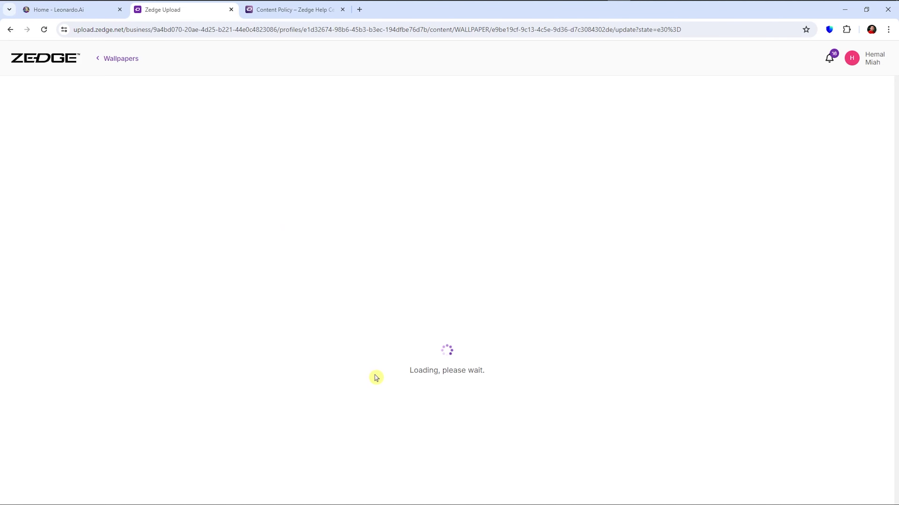
pyautogui.scroll(-1, 374, 376)
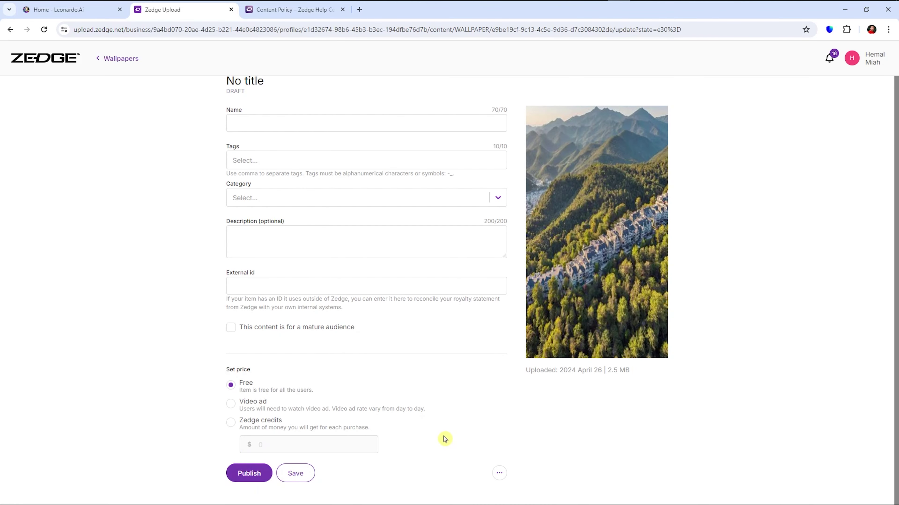
pyautogui.scroll(1, 445, 439)
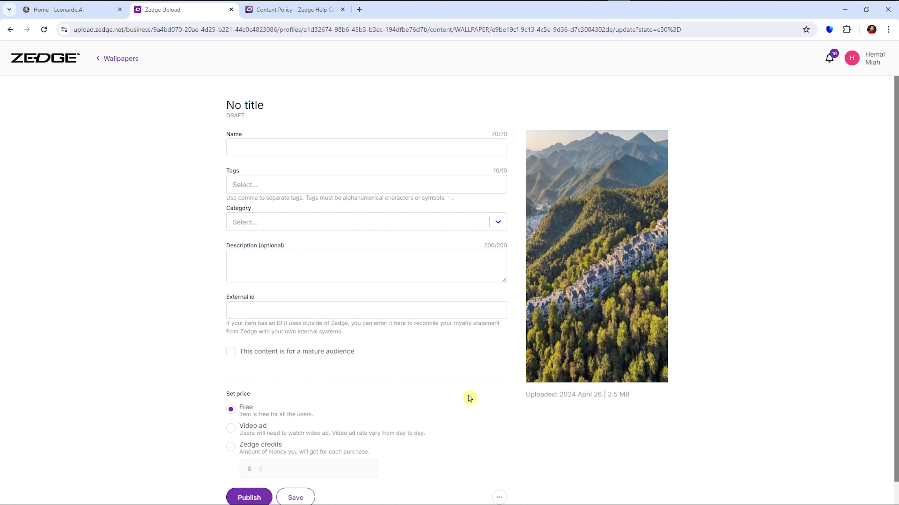
pyautogui.click(303, 184)
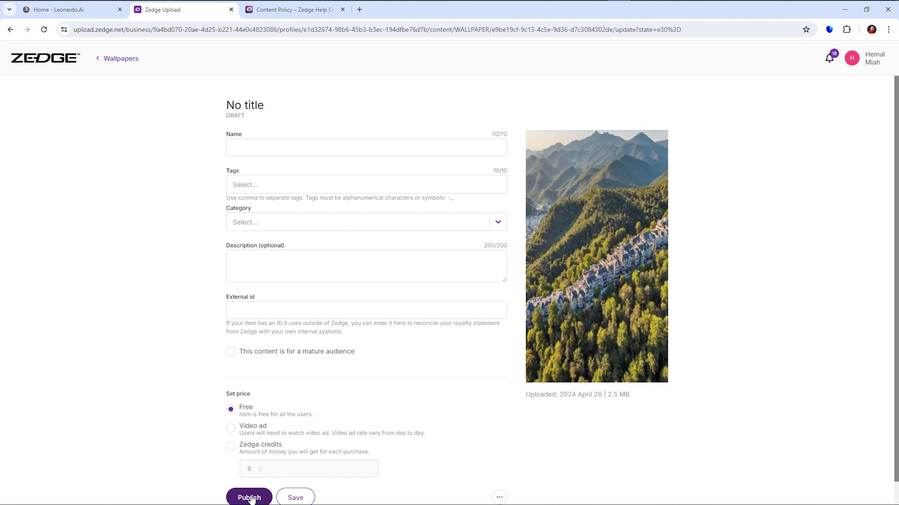
pyautogui.click(637, 250)
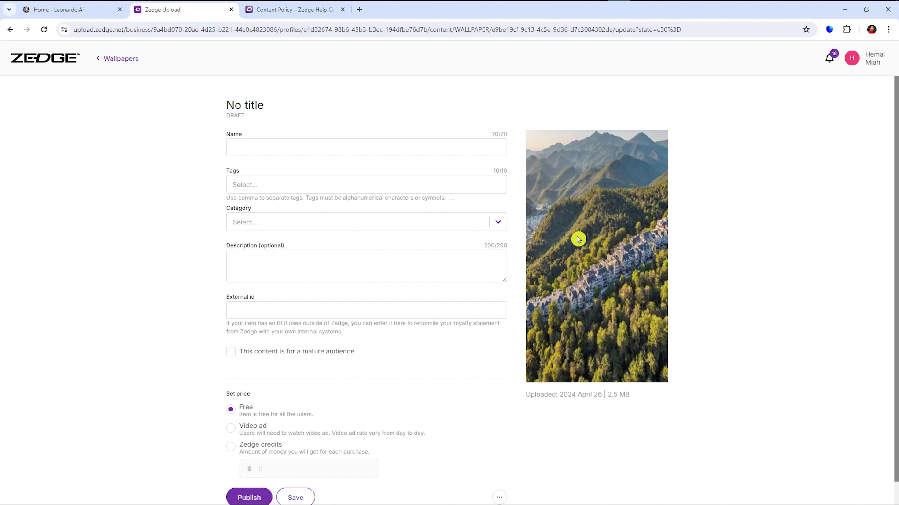
pyautogui.click(293, 143)
pyautogui.click(326, 110)
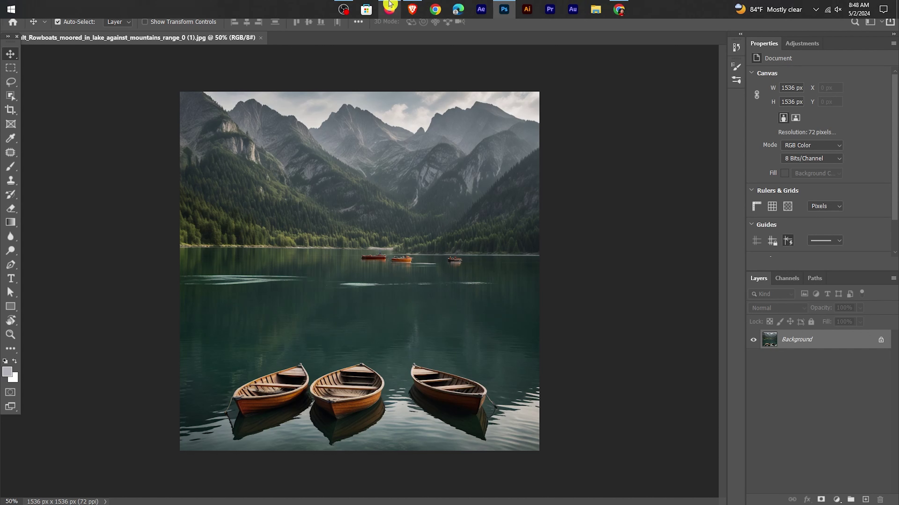
# - View Zedge's business review email in Gmail, and return to the Zedge wallpaper list to highlight the review notice
pyautogui.click(389, 8)
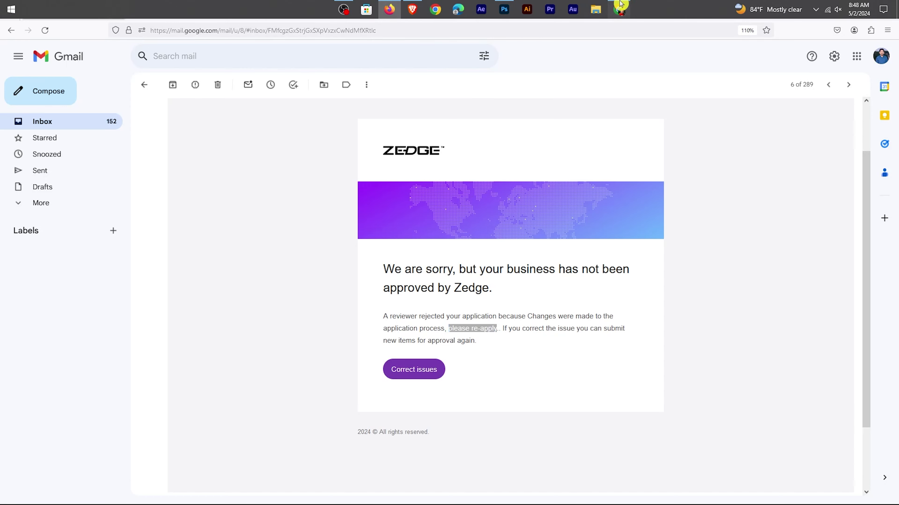
pyautogui.click(619, 8)
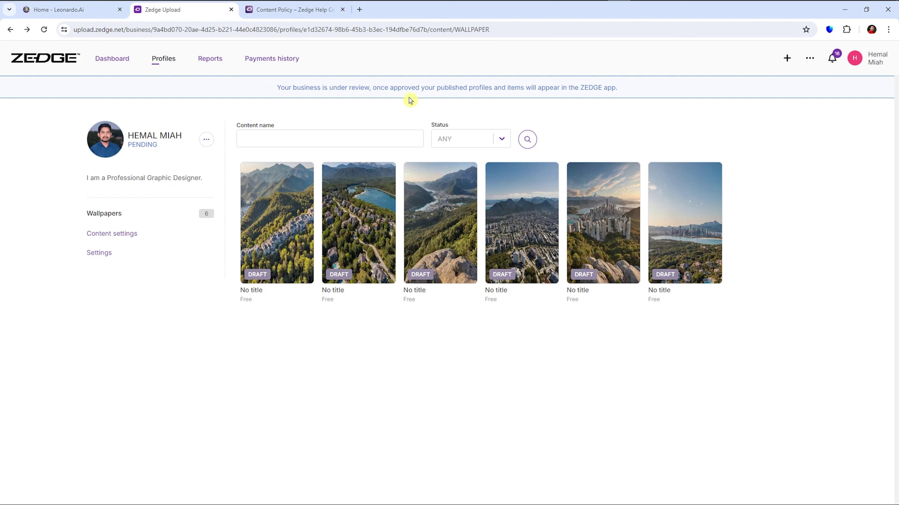
pyautogui.moveTo(273, 88); pyautogui.dragTo(624, 91)
pyautogui.click(620, 126)
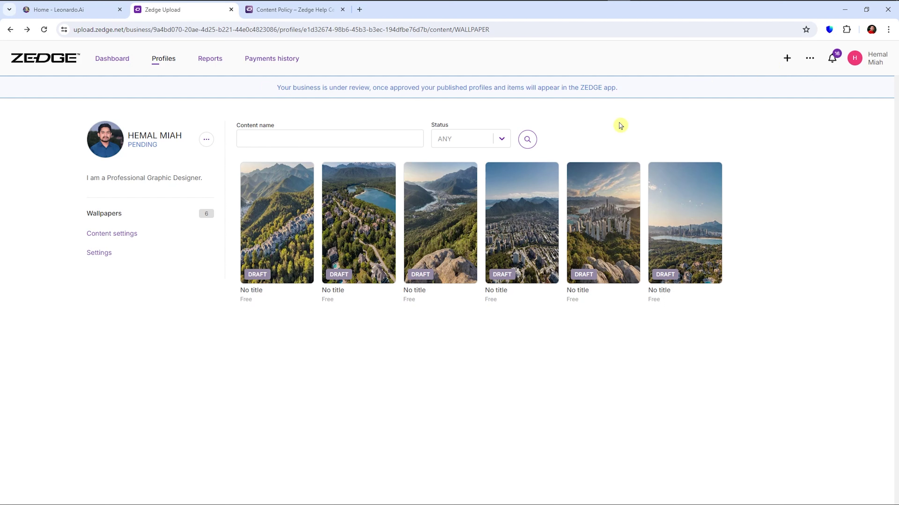